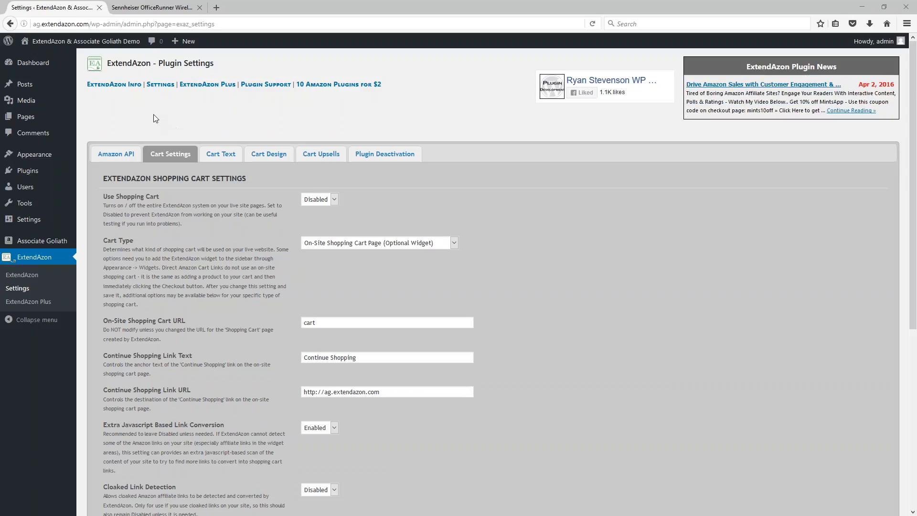
# View the headset review page down to its Add to Cart link and compare it with the ExtendAzon cart settings
pyautogui.click(161, 7)
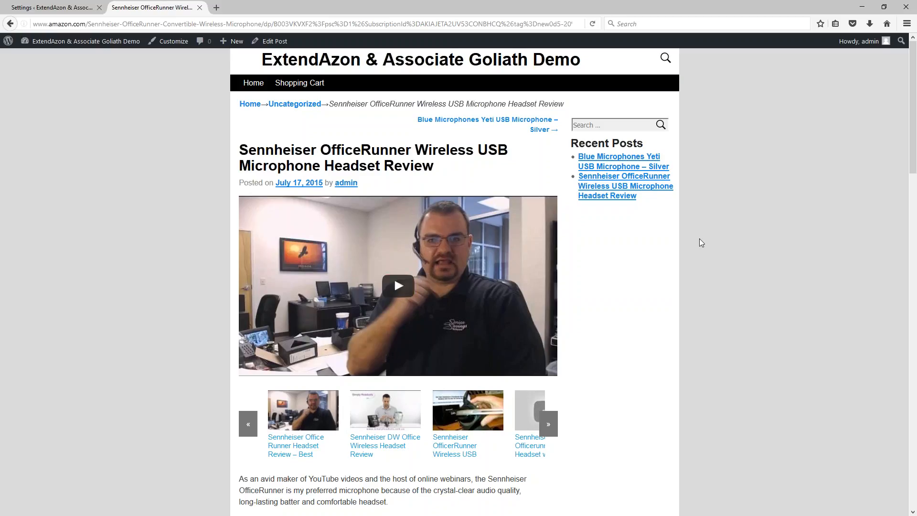
pyautogui.scroll(-5, 655, 266)
pyautogui.scroll(-2, 572, 280)
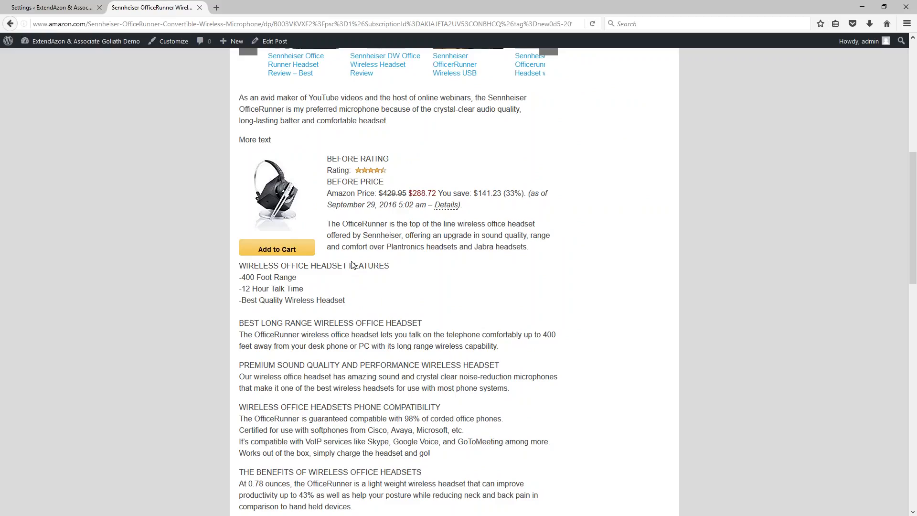
pyautogui.click(57, 7)
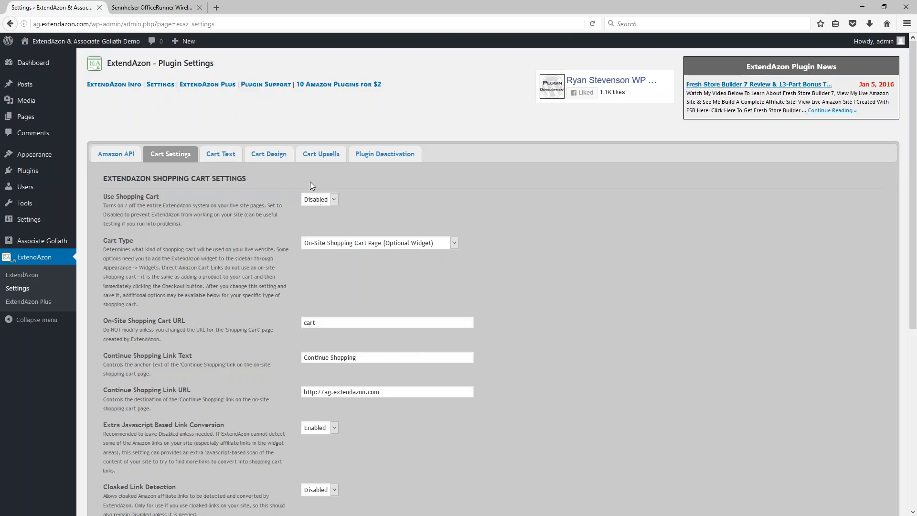
pyautogui.click(157, 8)
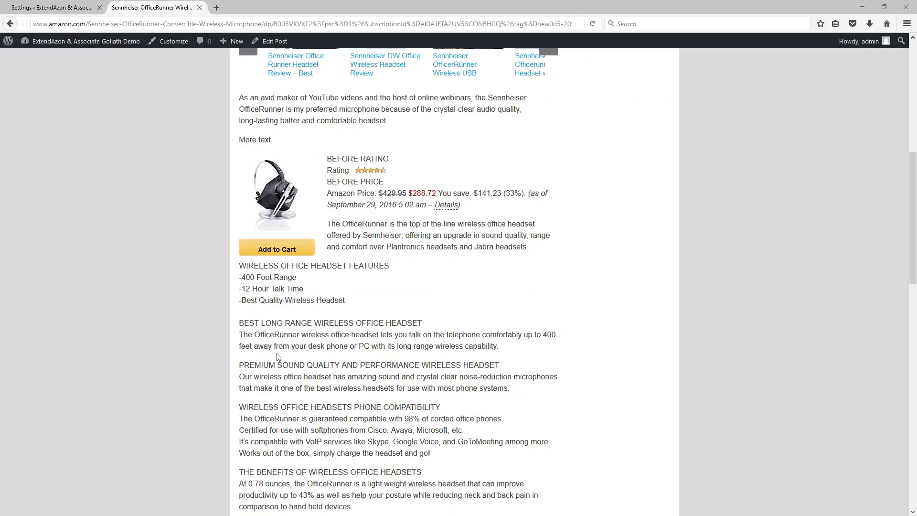
# Copy the address of the review page's Add to Cart link and paste it over the first URL in Notepad
pyautogui.rightClick(279, 250)
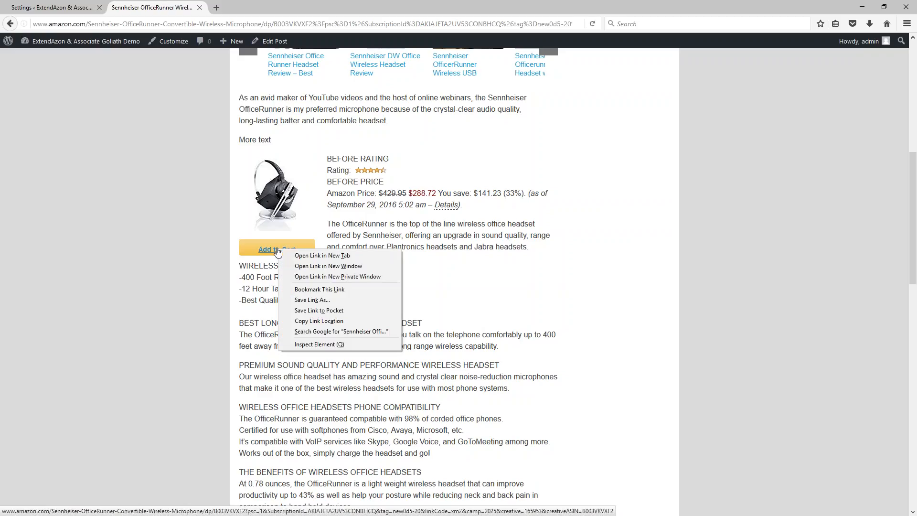
pyautogui.click(302, 322)
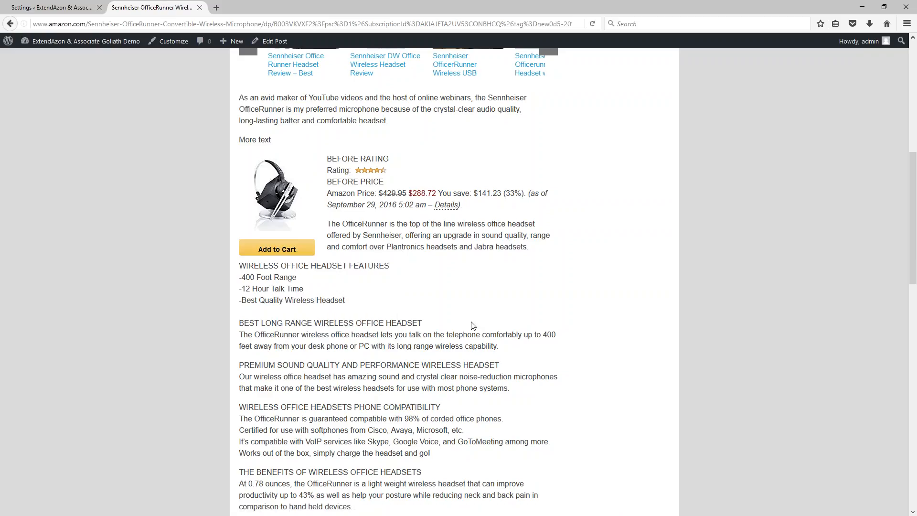
pyautogui.moveTo(916, 287); pyautogui.dragTo(331, 211)
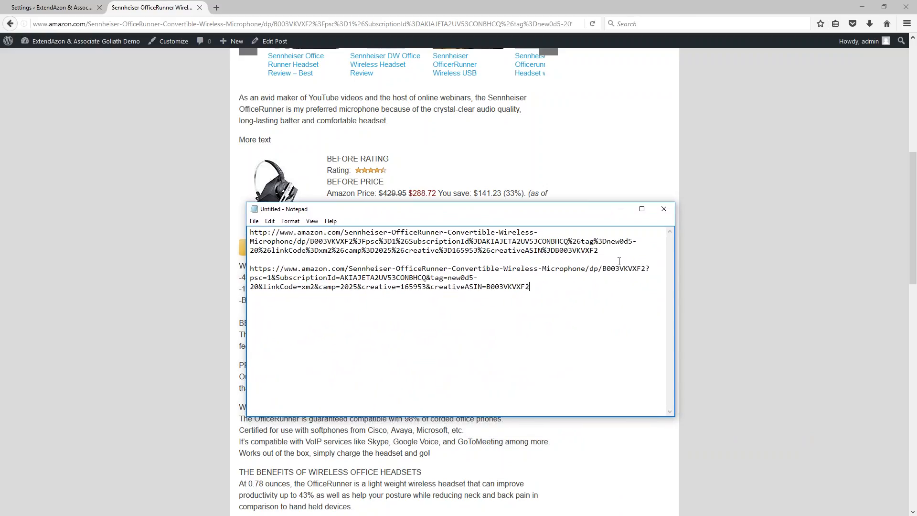
pyautogui.click(601, 250)
pyautogui.moveTo(601, 250); pyautogui.dragTo(240, 233)
pyautogui.hotkey('ctrl', 'c')
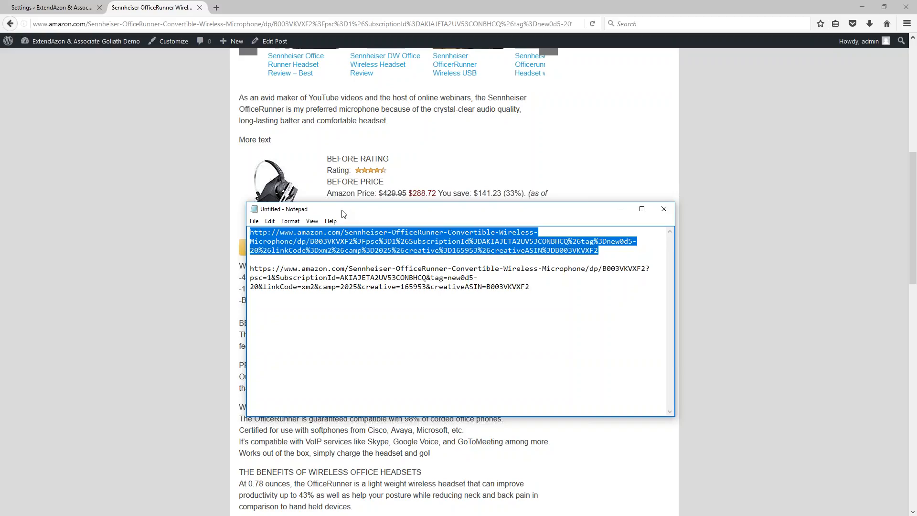
pyautogui.rightClick(289, 241)
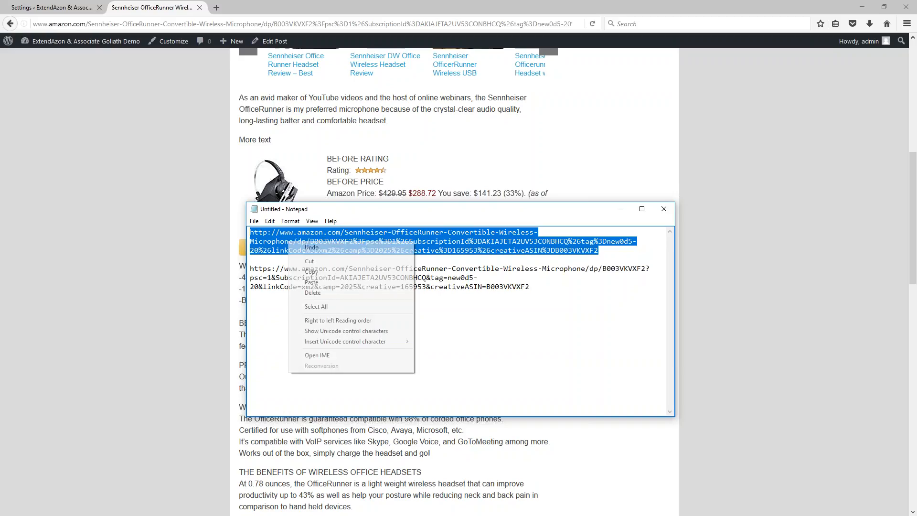
pyautogui.click(312, 282)
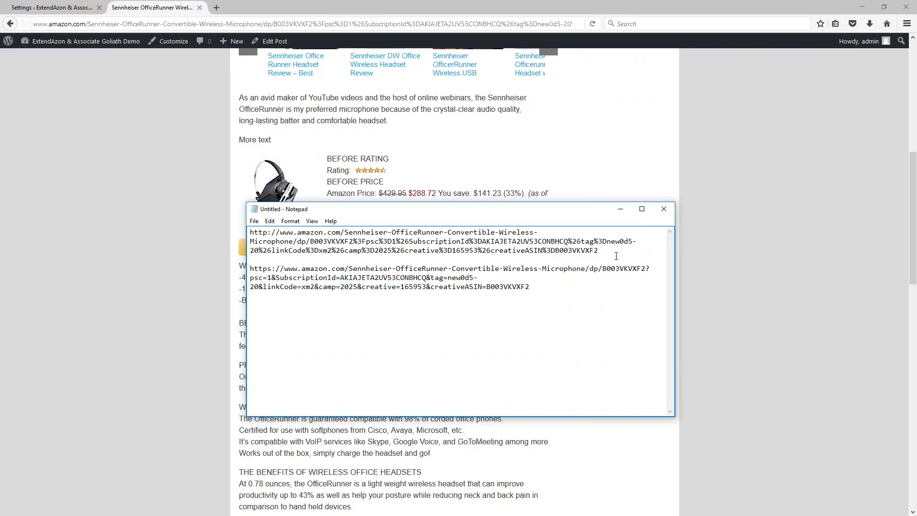
# Compare the encoded first URL with the decoded second URL in Notepad, highlighting each, and move the window aside
pyautogui.moveTo(616, 256); pyautogui.dragTo(250, 234)
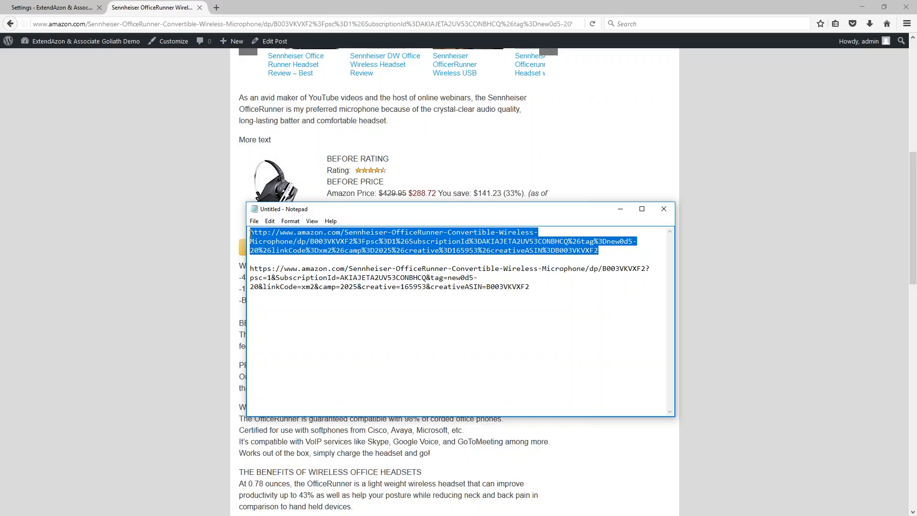
pyautogui.click(310, 241)
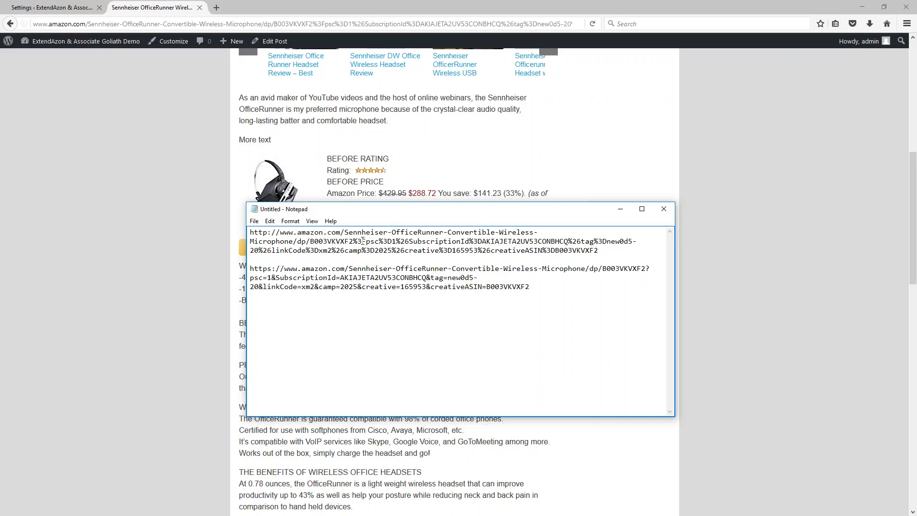
pyautogui.click(366, 242)
pyautogui.moveTo(565, 294); pyautogui.dragTo(248, 270)
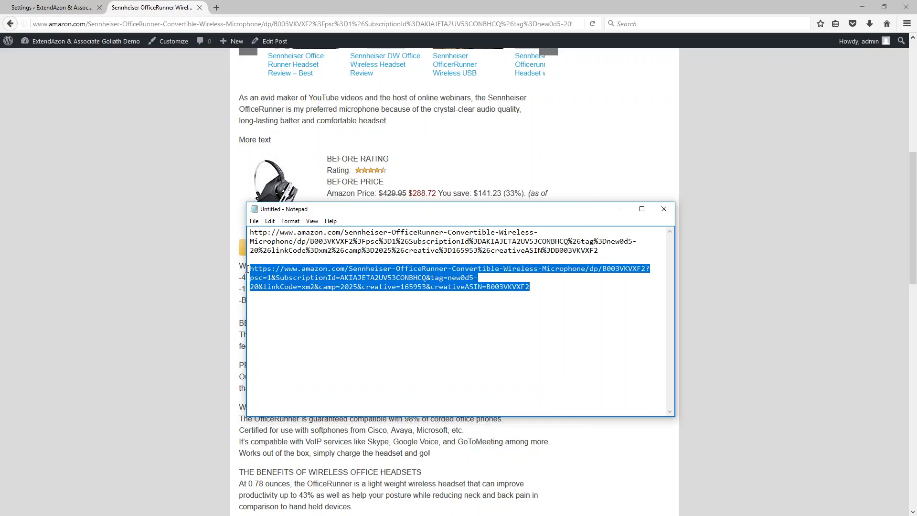
pyautogui.click(549, 292)
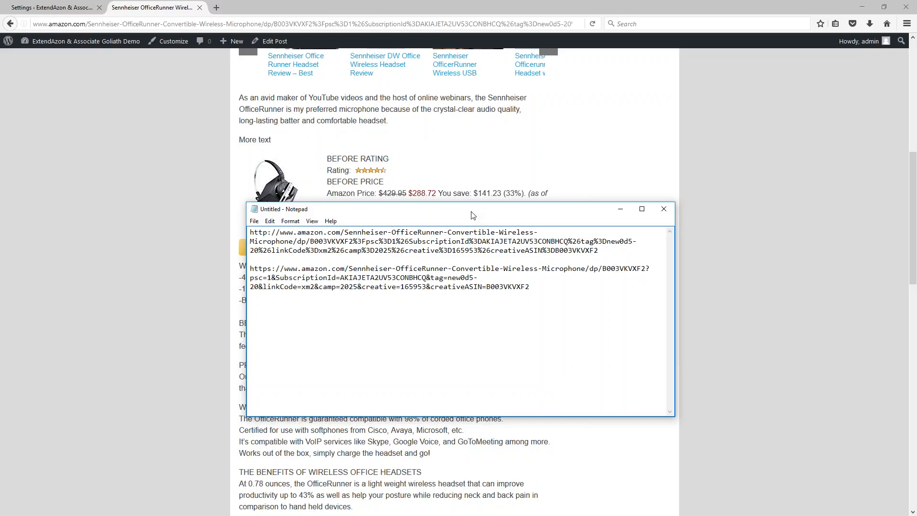
pyautogui.moveTo(472, 215); pyautogui.dragTo(916, 239)
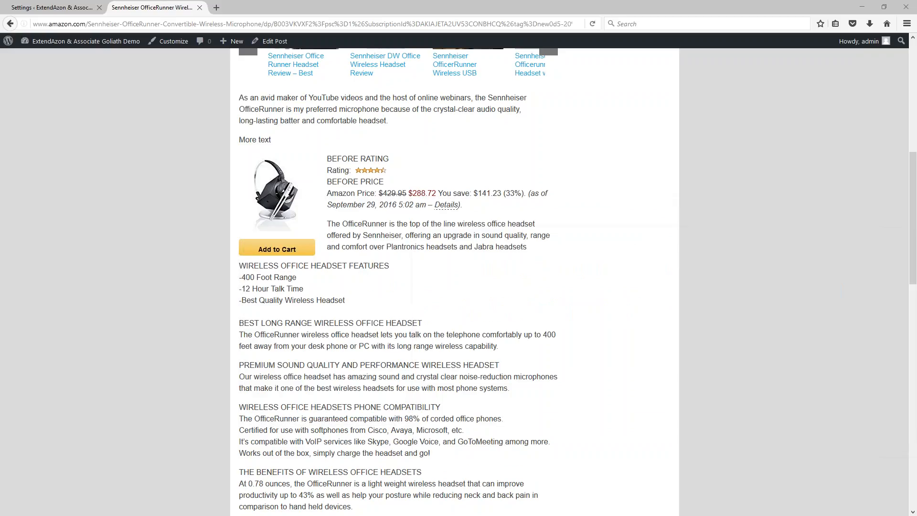
# Open the Add to Cart link in a new tab and select the full address of its Amazon product page
pyautogui.rightClick(279, 251)
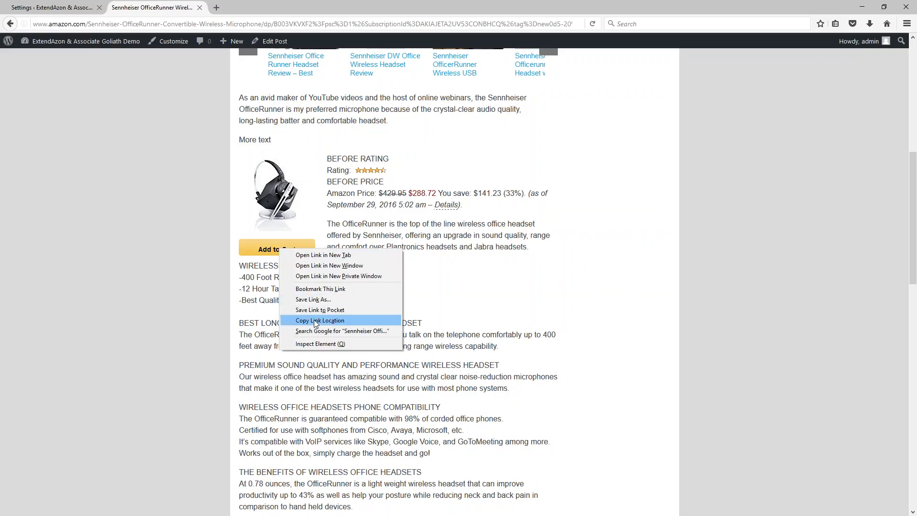
pyautogui.click(336, 256)
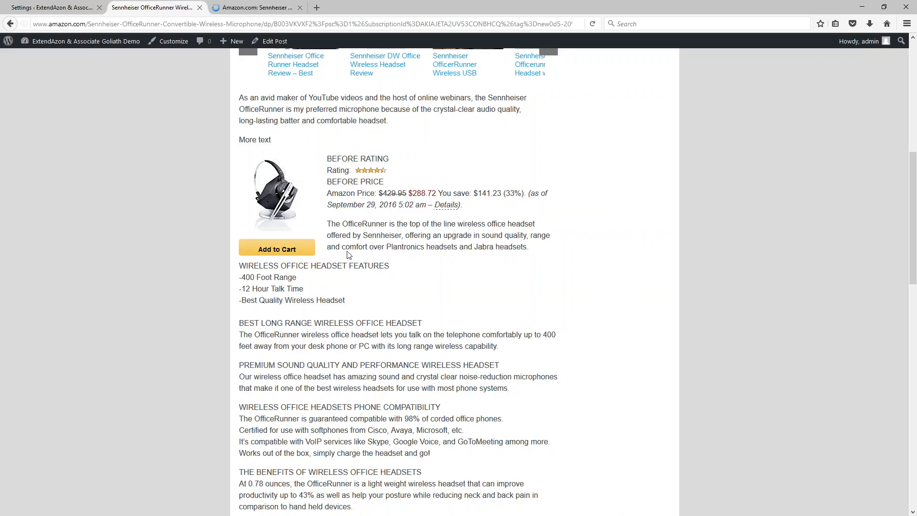
pyautogui.click(256, 7)
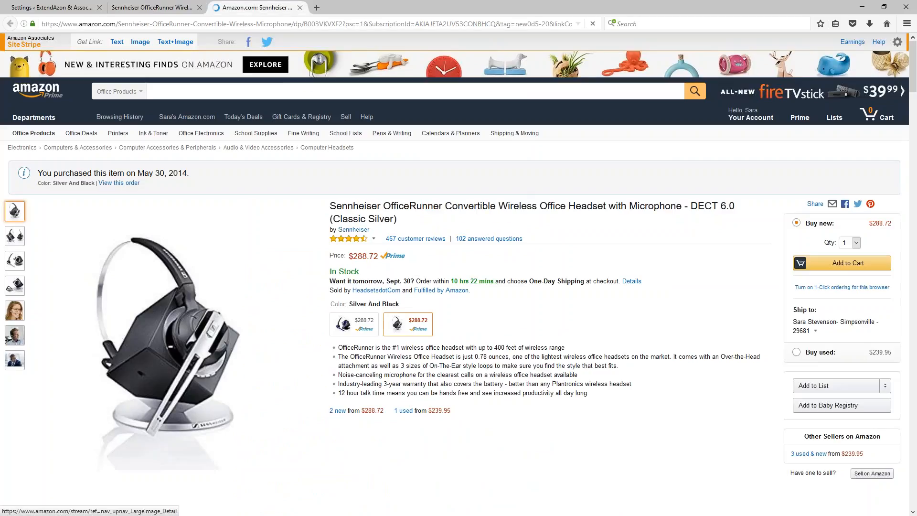
pyautogui.click(332, 24)
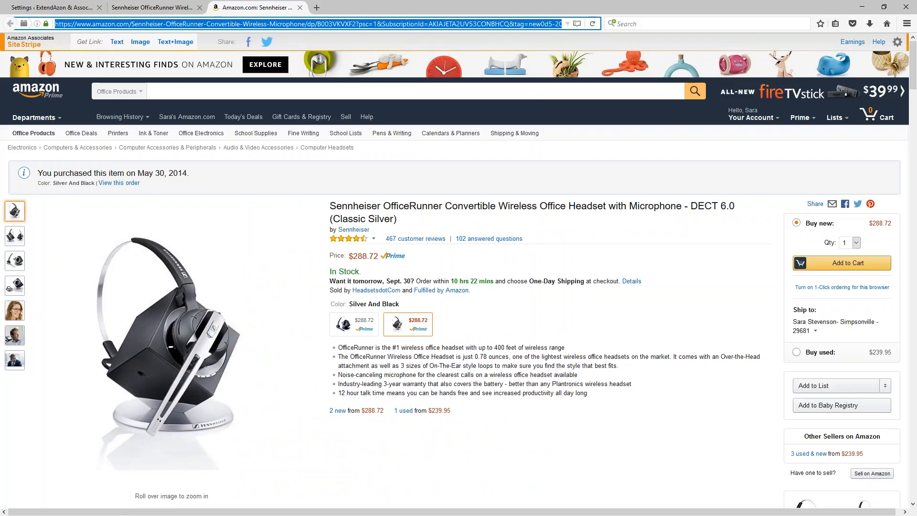
# Compare the second URL in Notepad with the Amazon page's address, and return to the headset review page
pyautogui.moveTo(916, 200); pyautogui.dragTo(525, 184)
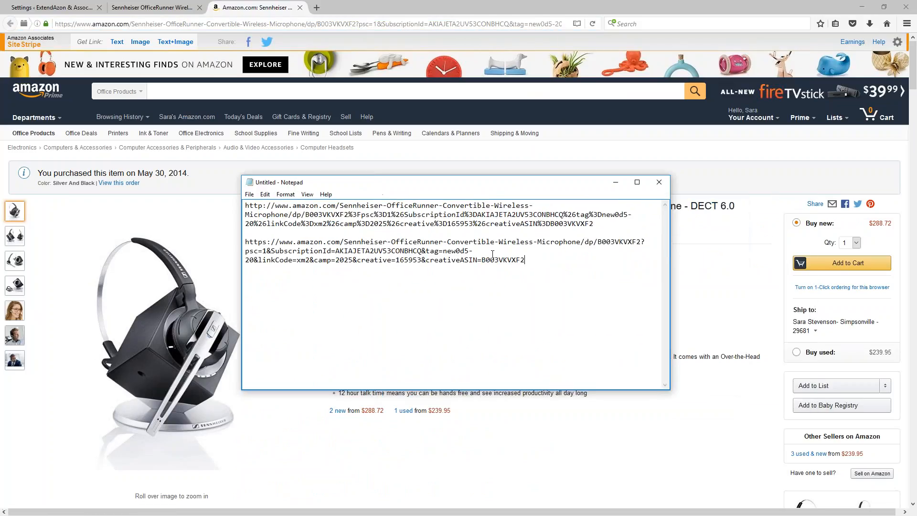
pyautogui.moveTo(544, 262); pyautogui.dragTo(239, 243)
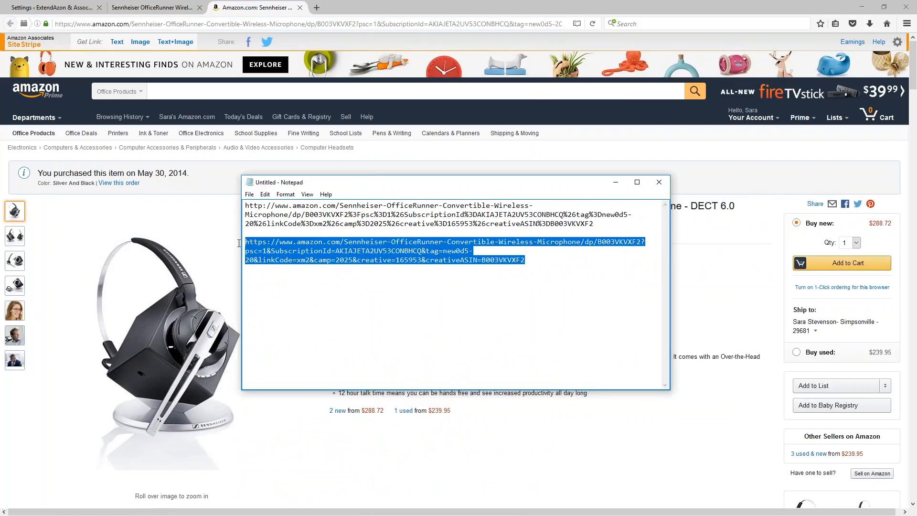
pyautogui.click(367, 270)
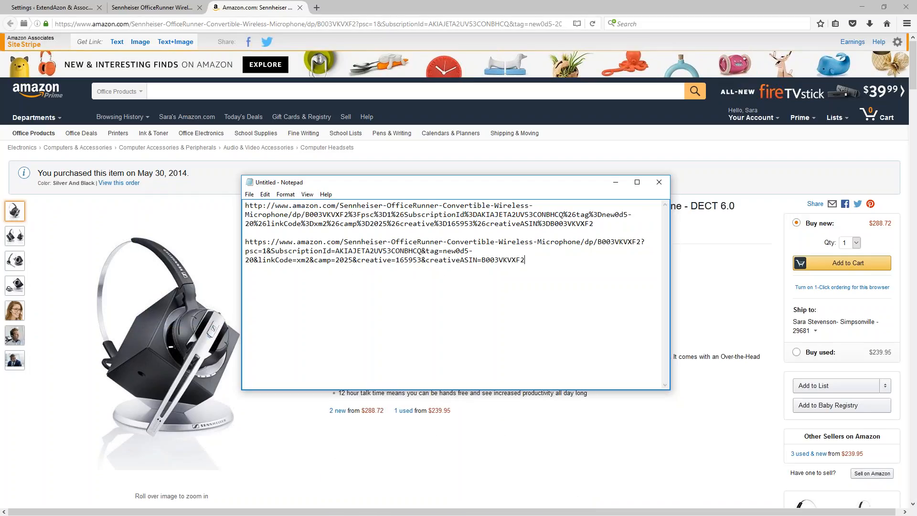
pyautogui.moveTo(407, 190); pyautogui.dragTo(746, 190)
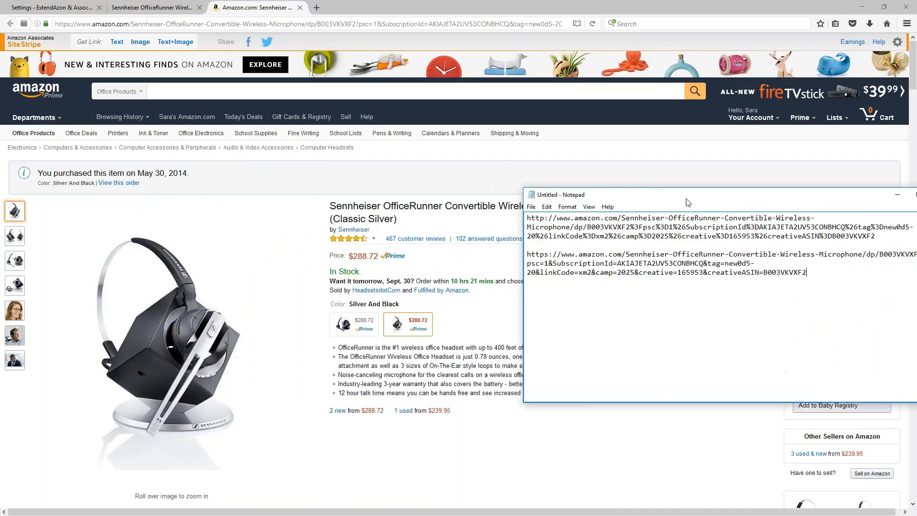
pyautogui.click(866, 140)
pyautogui.click(157, 8)
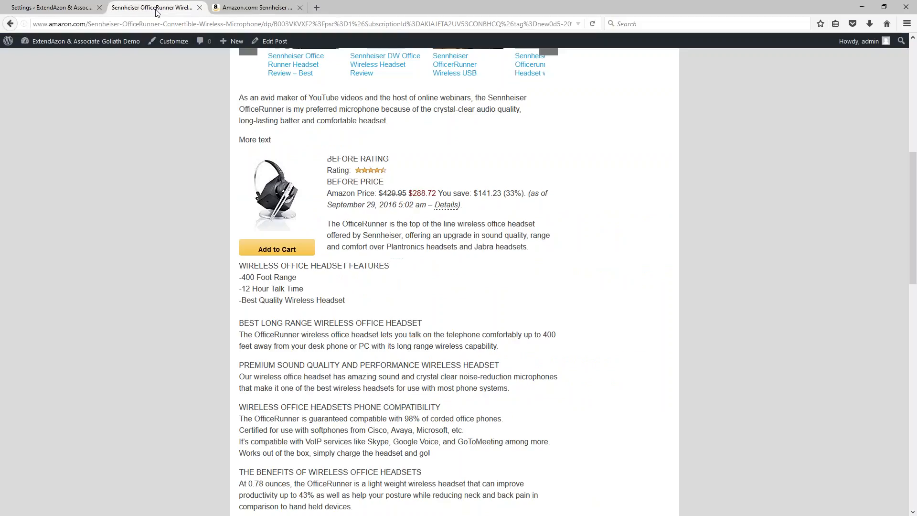
# Bring Notepad over the review page and examine the creativeASIN parameter at the end of the second URL
pyautogui.moveTo(916, 165); pyautogui.dragTo(478, 178)
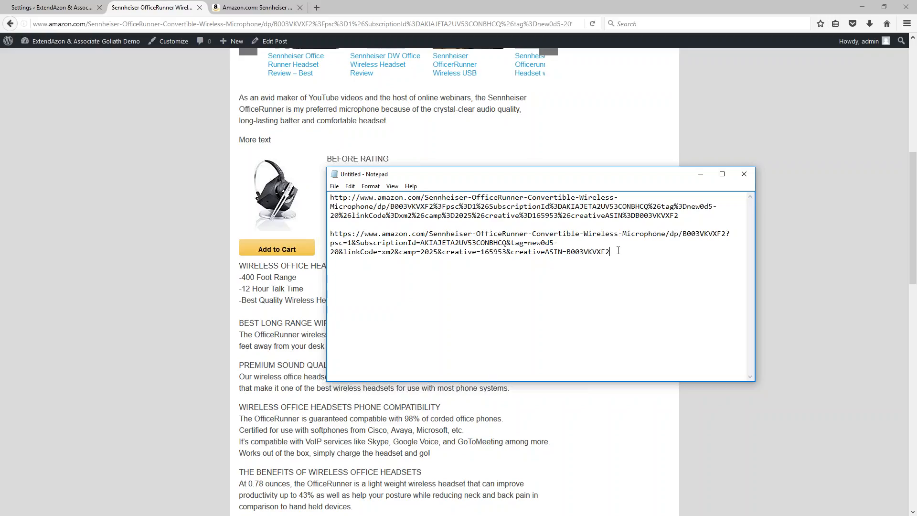
pyautogui.moveTo(611, 252); pyautogui.dragTo(507, 255)
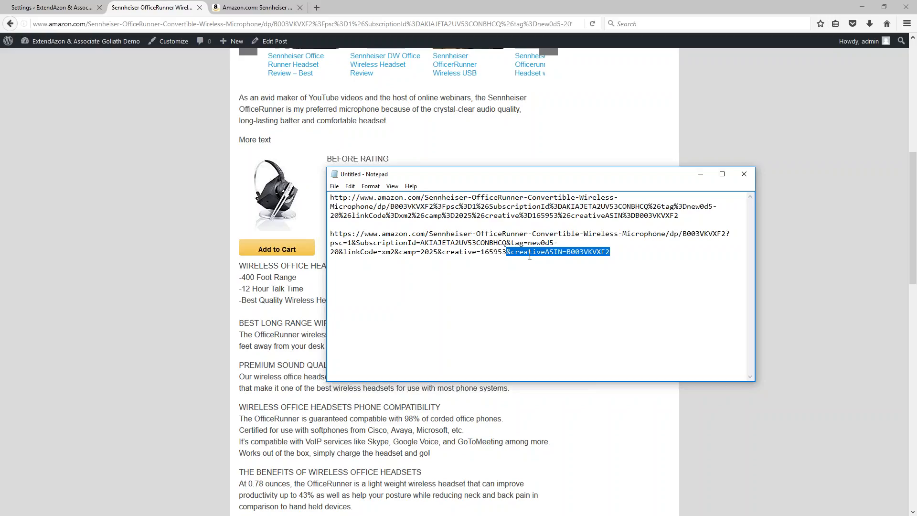
pyautogui.click(528, 256)
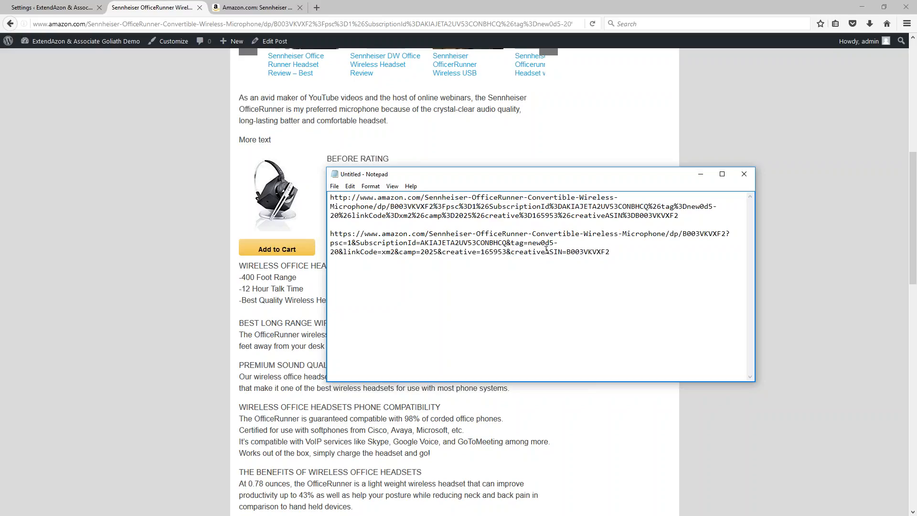
pyautogui.moveTo(563, 253); pyautogui.dragTo(510, 254)
pyautogui.moveTo(563, 252); pyautogui.dragTo(545, 252)
pyautogui.click(559, 253)
pyautogui.moveTo(566, 252); pyautogui.dragTo(613, 252)
pyautogui.moveTo(511, 252); pyautogui.dragTo(618, 255)
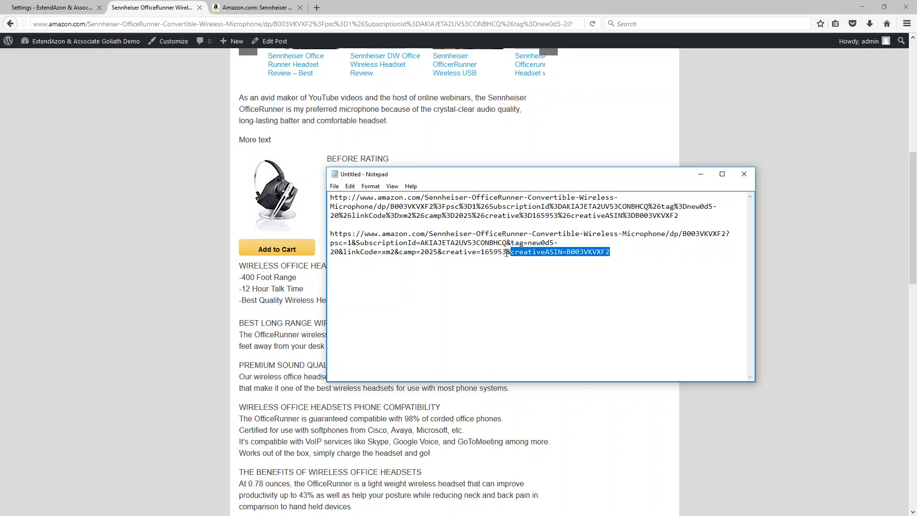
# Move the "&creative=165953" parameter to the end of the second URL, after creativeASIN
pyautogui.moveTo(507, 252); pyautogui.dragTo(438, 254)
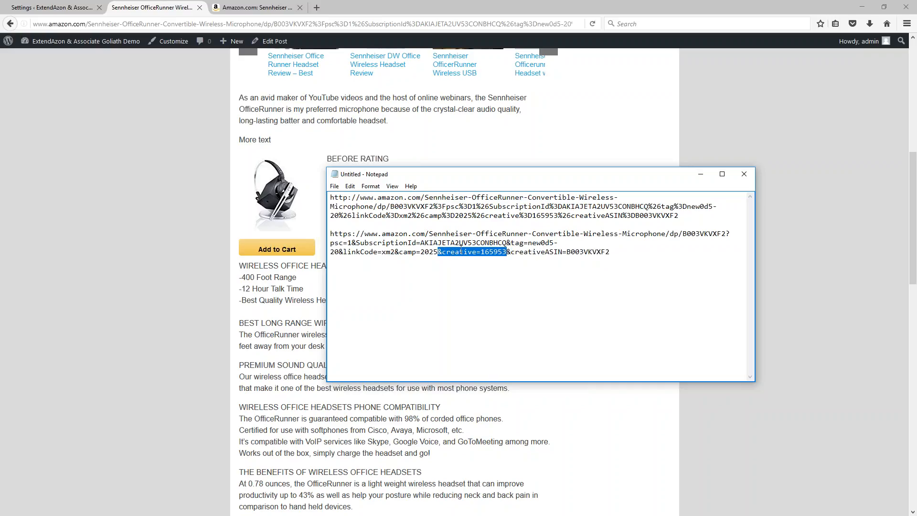
pyautogui.rightClick(462, 252)
pyautogui.click(478, 271)
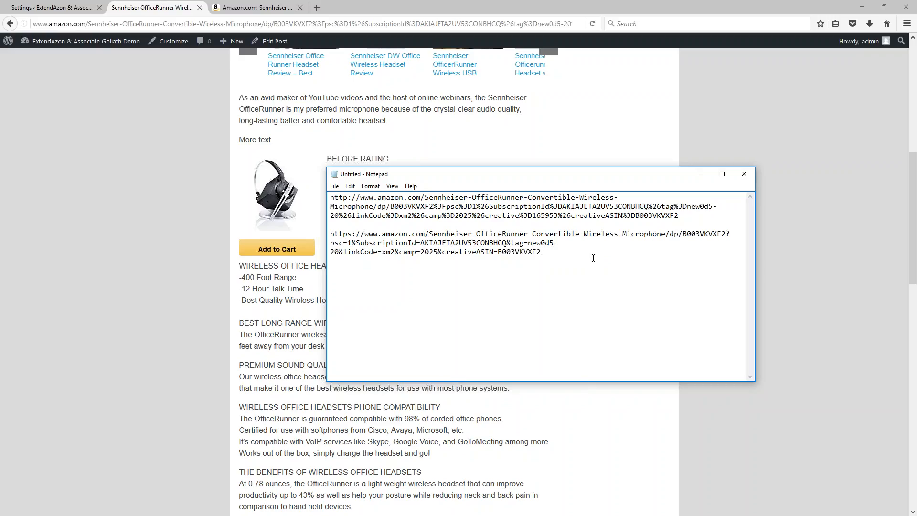
pyautogui.click(592, 258)
pyautogui.hotkey('ctrl', 'v')
# Examine the creativeASIN parameter's name, equals sign and value in the second URL
pyautogui.doubleClick(447, 251)
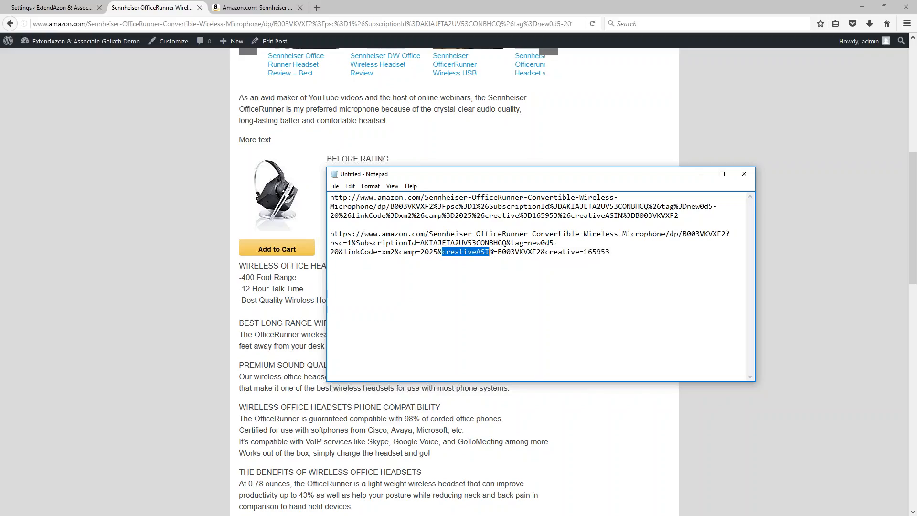
pyautogui.moveTo(498, 252); pyautogui.dragTo(494, 252)
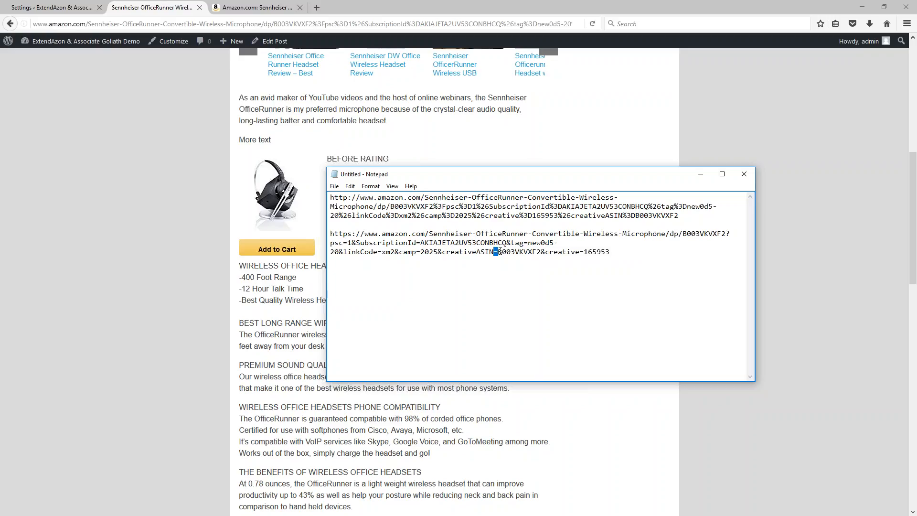
pyautogui.click(499, 252)
pyautogui.moveTo(498, 251); pyautogui.dragTo(542, 252)
pyautogui.doubleClick(544, 252)
pyautogui.write('%')
pyautogui.moveTo(541, 251); pyautogui.dragTo(497, 252)
# Examine the product ASIN following "/dp/" in the second URL, up to the question mark
pyautogui.moveTo(430, 235); pyautogui.dragTo(426, 236)
pyautogui.moveTo(682, 235); pyautogui.dragTo(678, 235)
pyautogui.doubleClick(697, 235)
pyautogui.click(727, 234)
pyautogui.moveTo(727, 233); pyautogui.dragTo(682, 233)
pyautogui.click(697, 233)
pyautogui.moveTo(683, 235)
pyautogui.mouseDown()
pyautogui.moveTo(725, 235)
pyautogui.moveTo(684, 234)
pyautogui.mouseUp()
pyautogui.click(720, 234)
pyautogui.click(722, 234)
# Examine the affiliate tag parameter and its value in the second URL
pyautogui.moveTo(524, 245); pyautogui.dragTo(511, 244)
pyautogui.moveTo(525, 245); pyautogui.dragTo(529, 244)
pyautogui.click(528, 244)
pyautogui.keyDown('shift'); pyautogui.click(340, 252); pyautogui.keyUp('shift')
# Move Notepad aside, show the price disclaimer under Details, and return to the beginning of the review page
pyautogui.moveTo(455, 178); pyautogui.dragTo(916, 193)
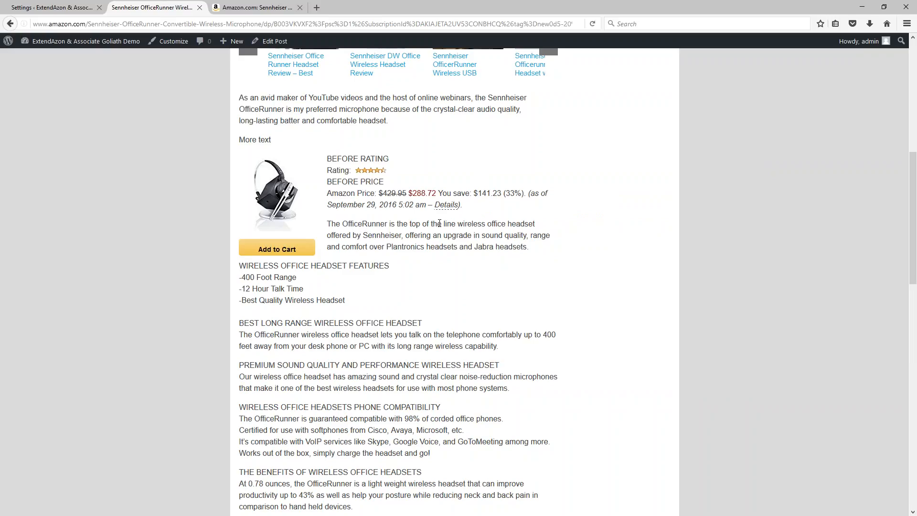
pyautogui.moveTo(446, 206)
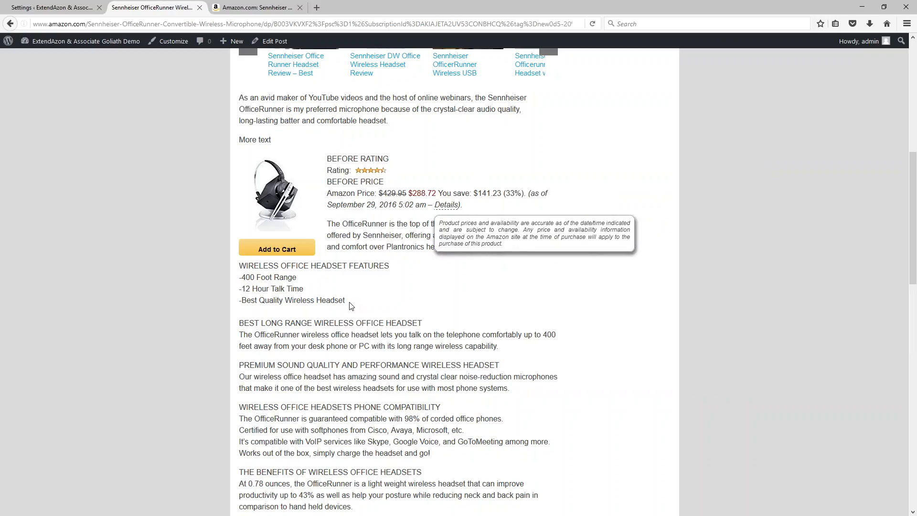
pyautogui.scroll(10, 363, 310)
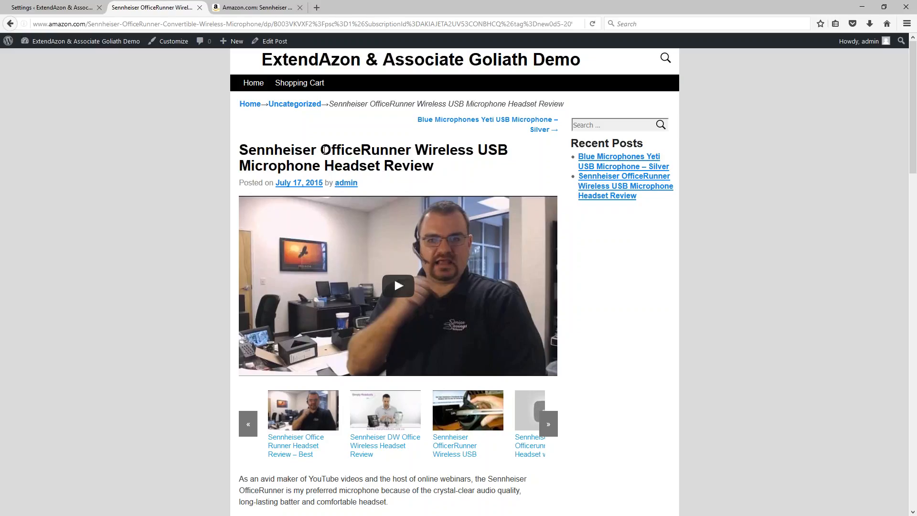
# Examine the Extra Javascript Based Link Conversion and Cloaked Link Detection options in ExtendAzon's Cart Settings
pyautogui.click(53, 8)
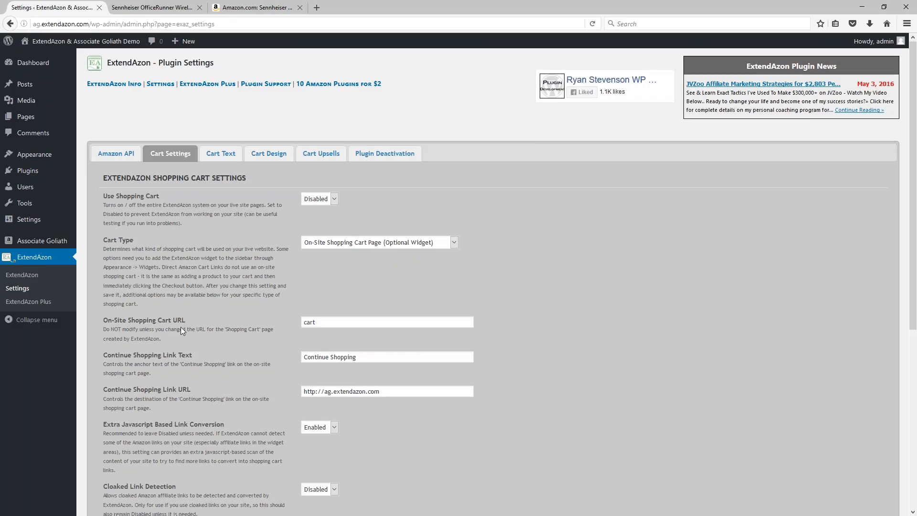
pyautogui.scroll(-3, 180, 327)
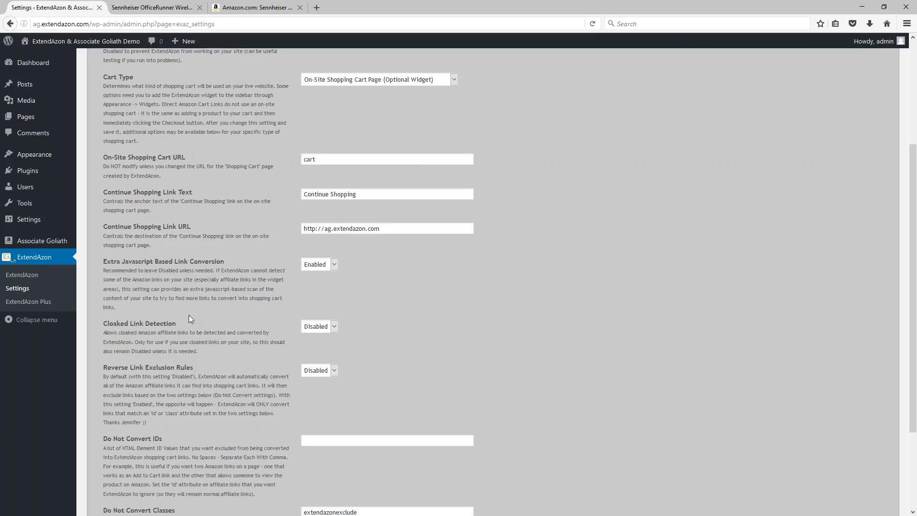
pyautogui.scroll(2, 198, 313)
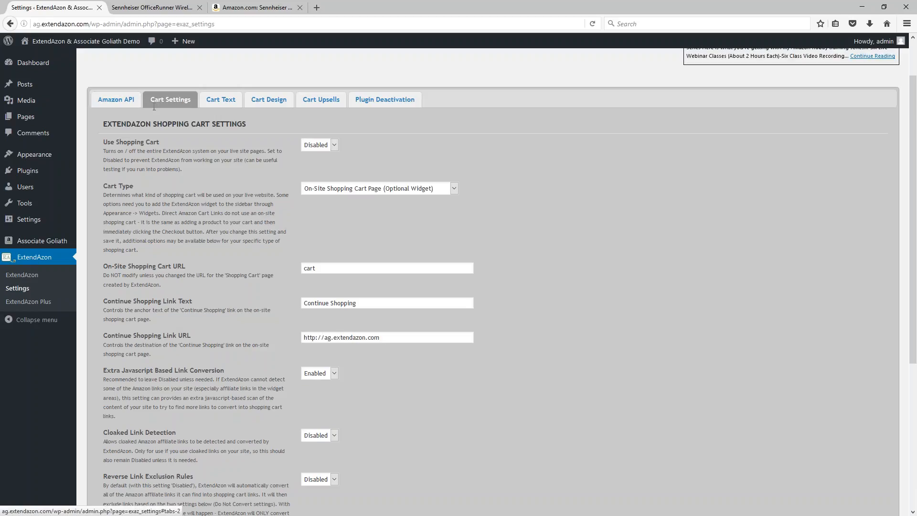
pyautogui.scroll(-3, 196, 198)
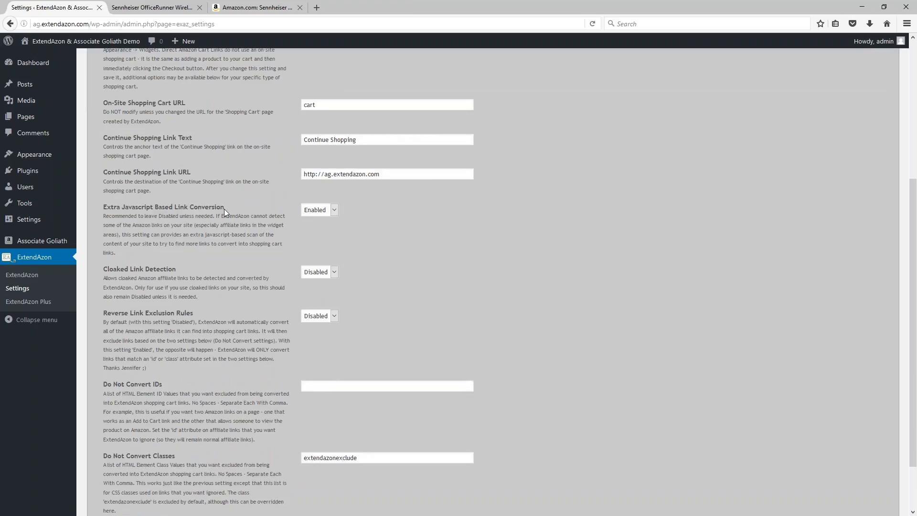
pyautogui.moveTo(225, 209); pyautogui.dragTo(101, 206)
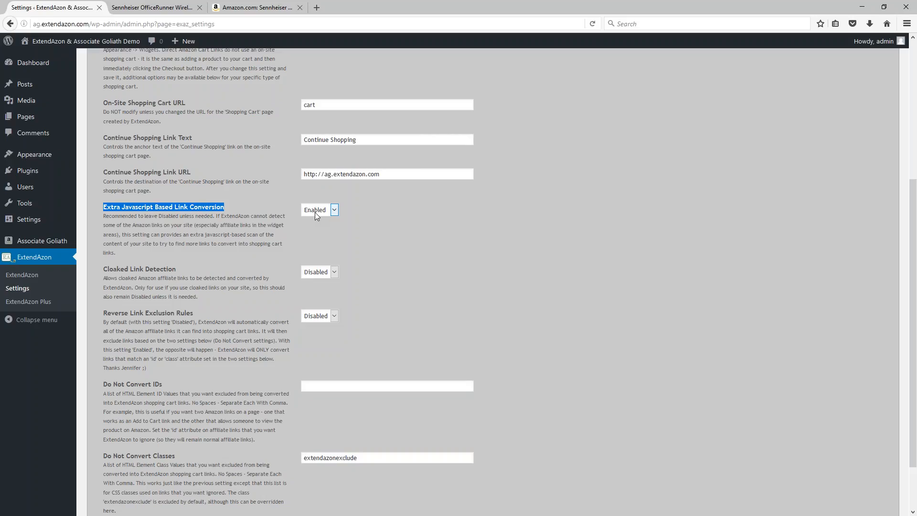
pyautogui.click(191, 231)
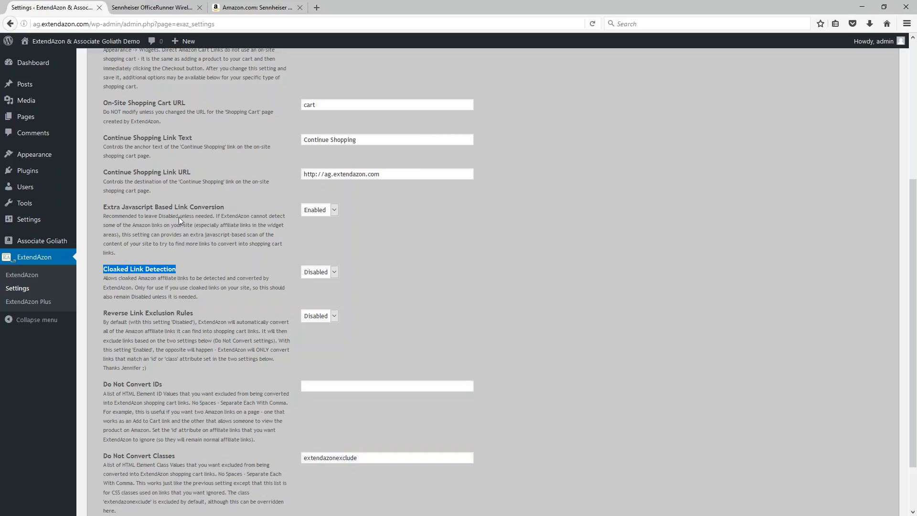
pyautogui.click(162, 287)
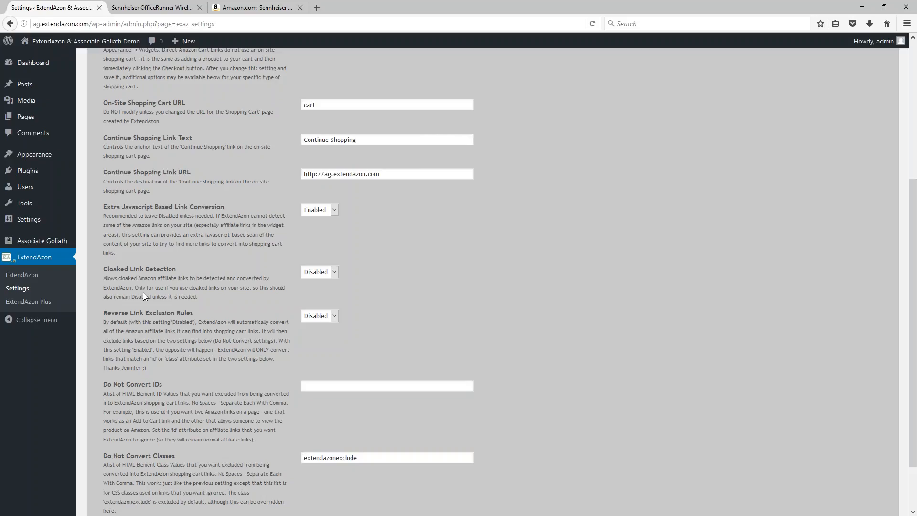
# Check the headset's Add to Cart link on the review page against its Amazon product page, then return to the review
pyautogui.click(152, 7)
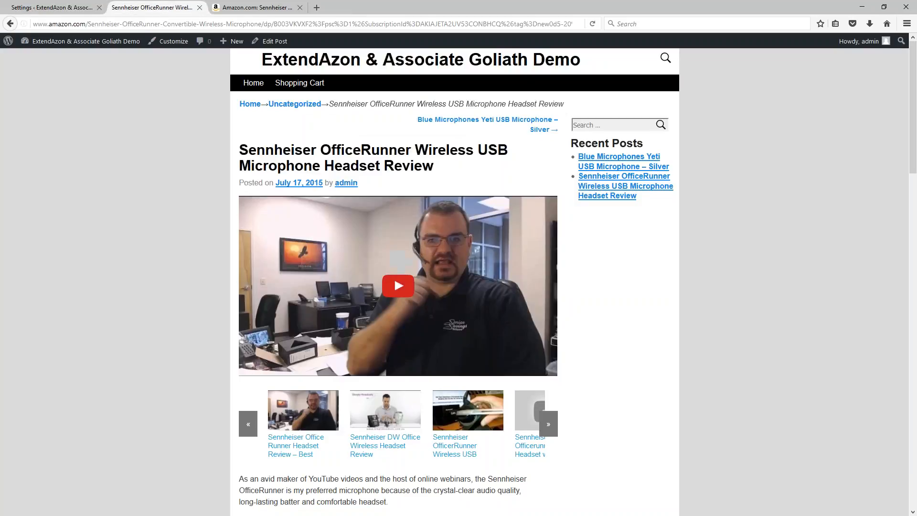
pyautogui.scroll(-8, 682, 294)
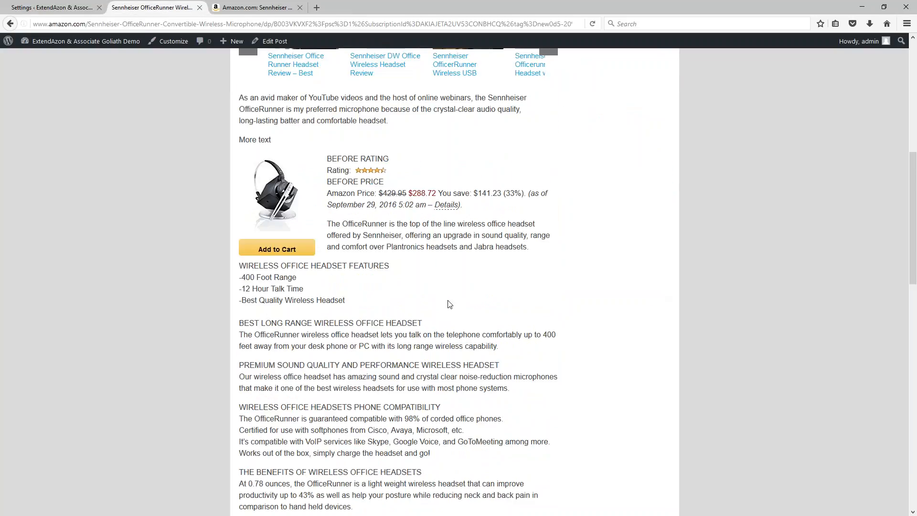
pyautogui.click(276, 249)
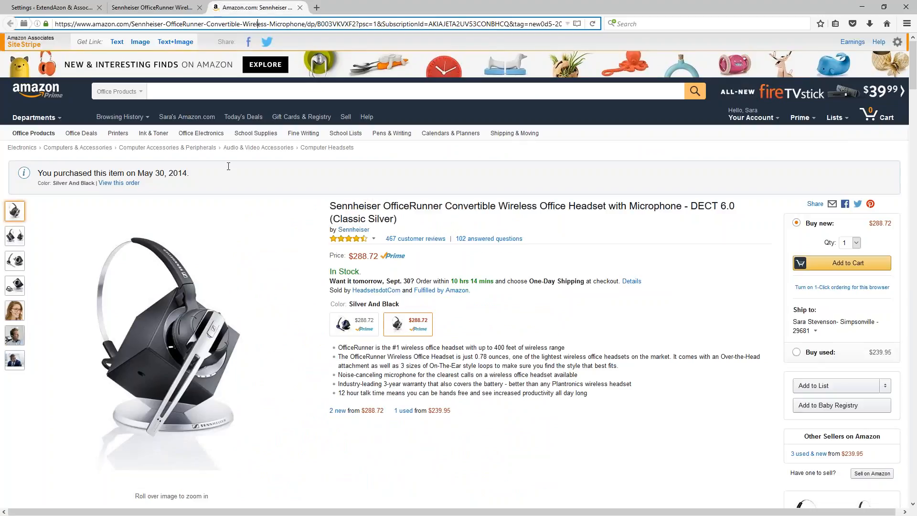
pyautogui.click(158, 7)
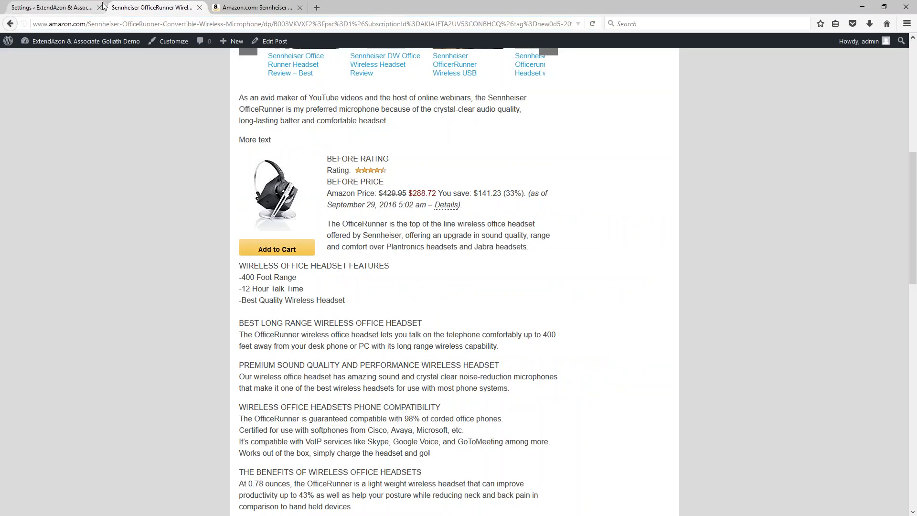
# Set Extra Javascript Based Link Conversion to Disabled in the ExtendAzon cart settings and review it alongside Cloaked Link Detection
pyautogui.click(63, 6)
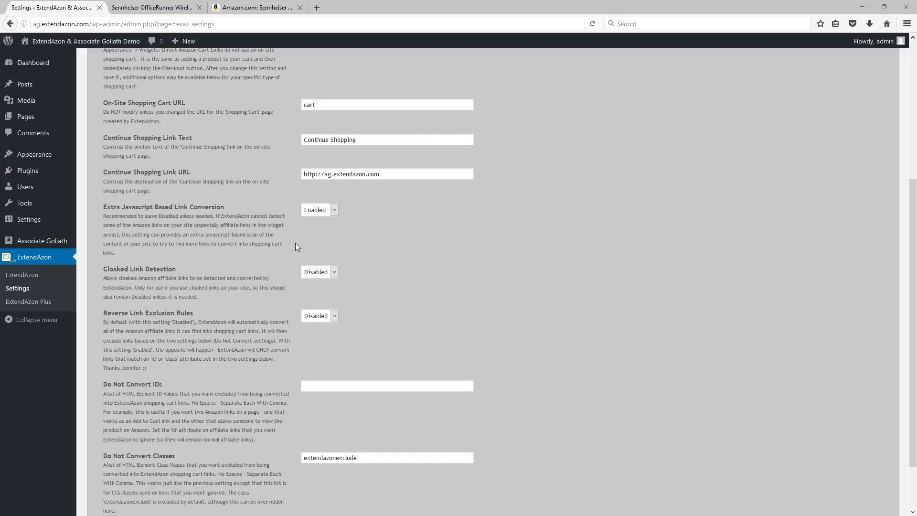
pyautogui.click(316, 209)
pyautogui.click(318, 222)
pyautogui.click(377, 250)
pyautogui.moveTo(100, 205); pyautogui.dragTo(176, 265)
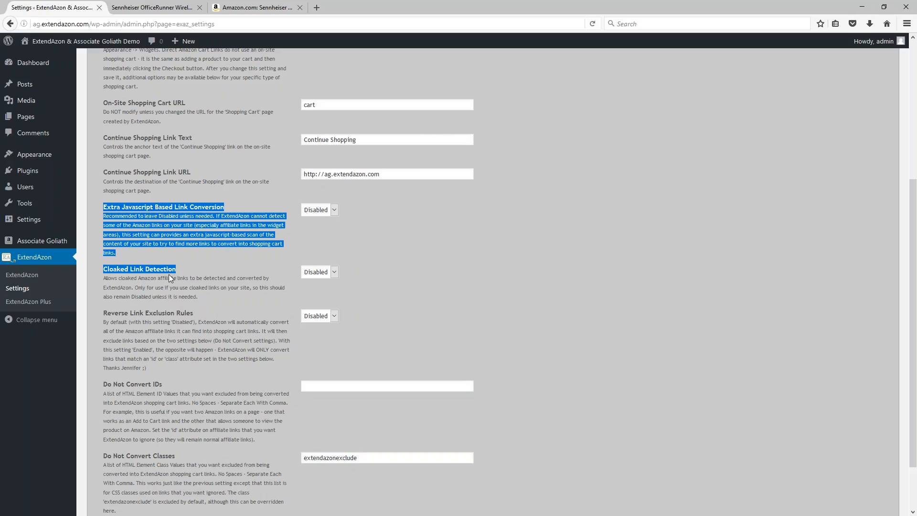
pyautogui.click(196, 286)
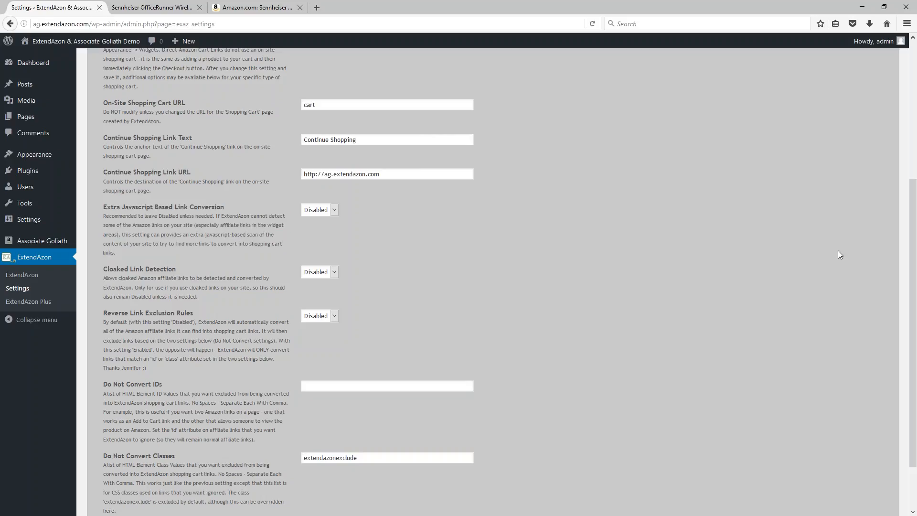